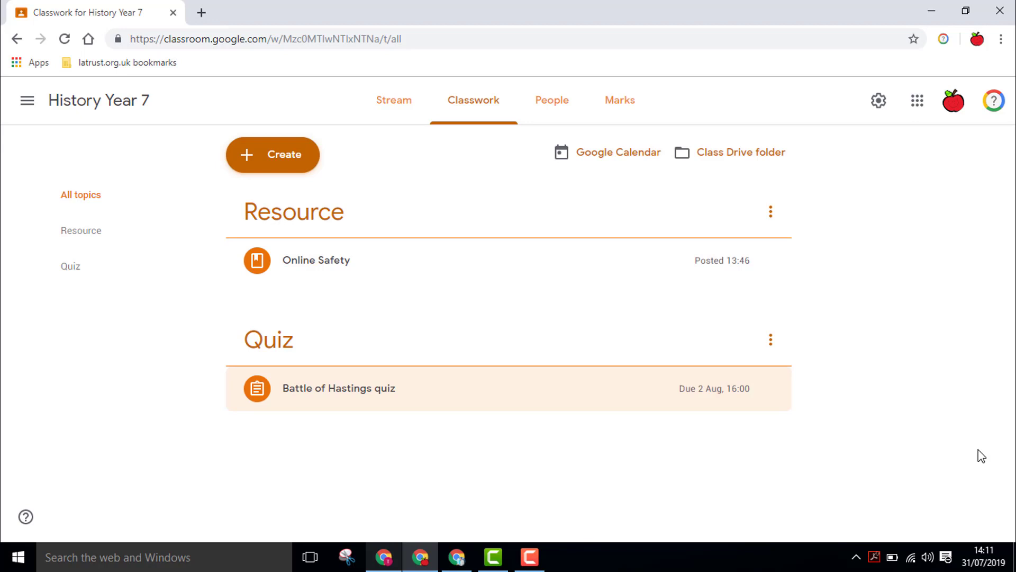
# Expand the Battle of Hastings quiz to show its instructions, template document and hand-in counts
pyautogui.click(350, 389)
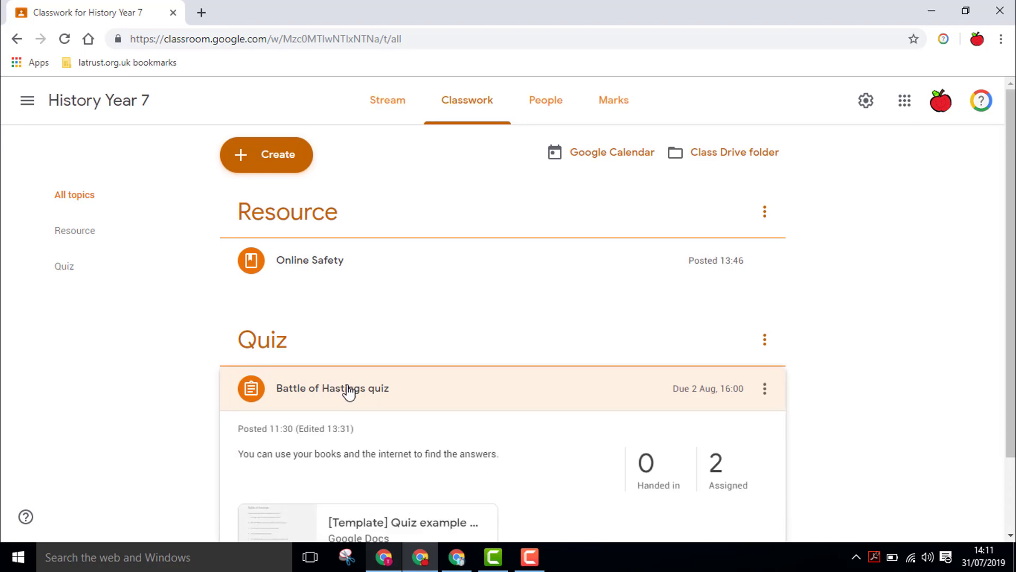
pyautogui.scroll(-1, 305, 475)
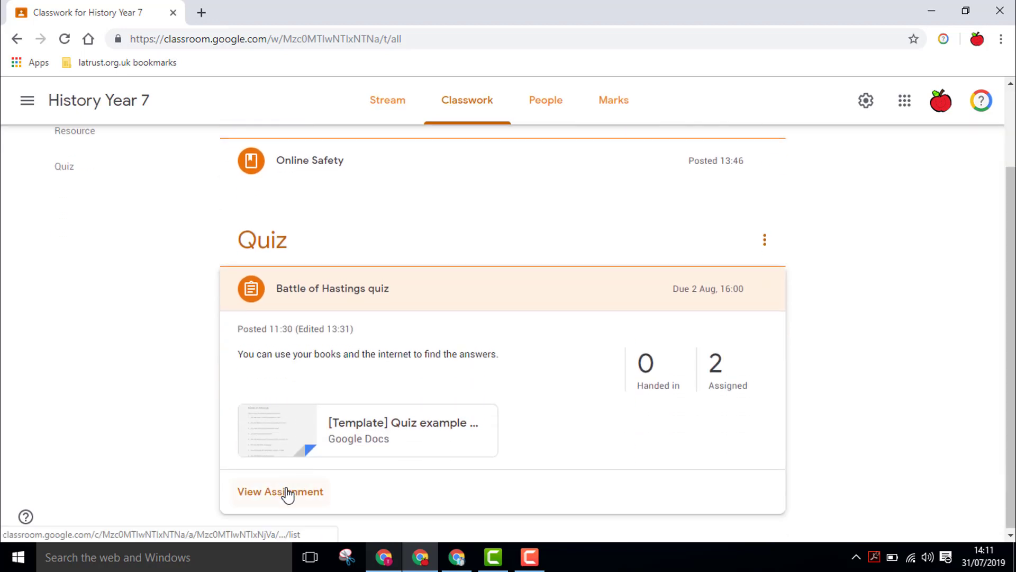
# Open the quiz's Student work overview, then one student's quiz document
pyautogui.click(288, 494)
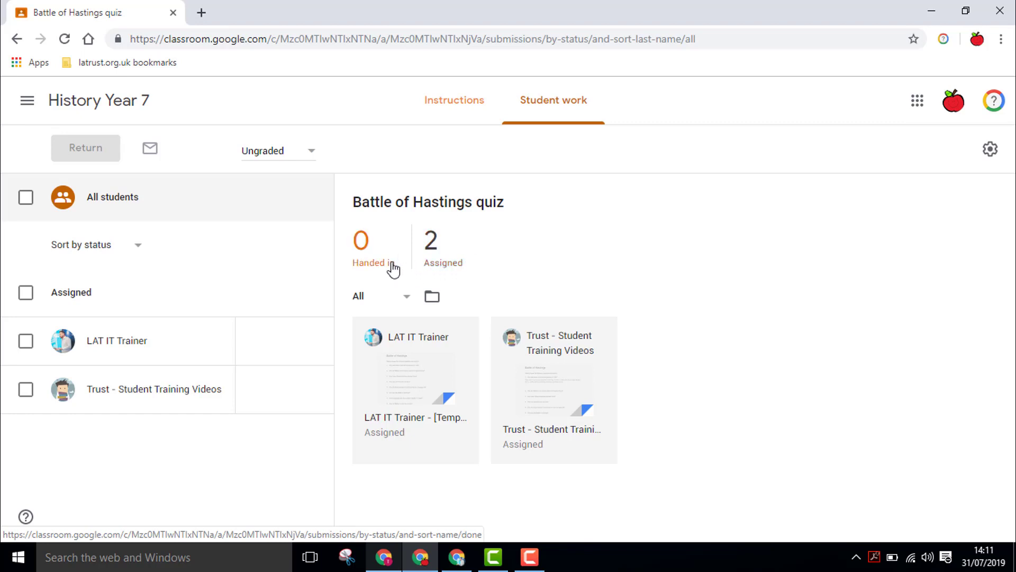
pyautogui.click(554, 415)
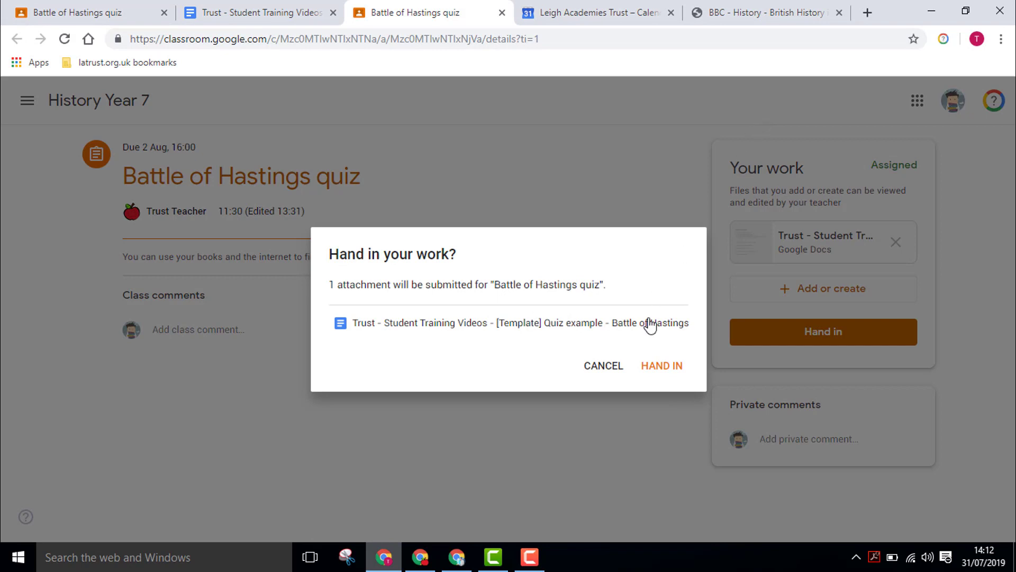
# Confirm HAND IN for the student's quiz, leaving 1 handed in and 1 assigned
pyautogui.click(663, 366)
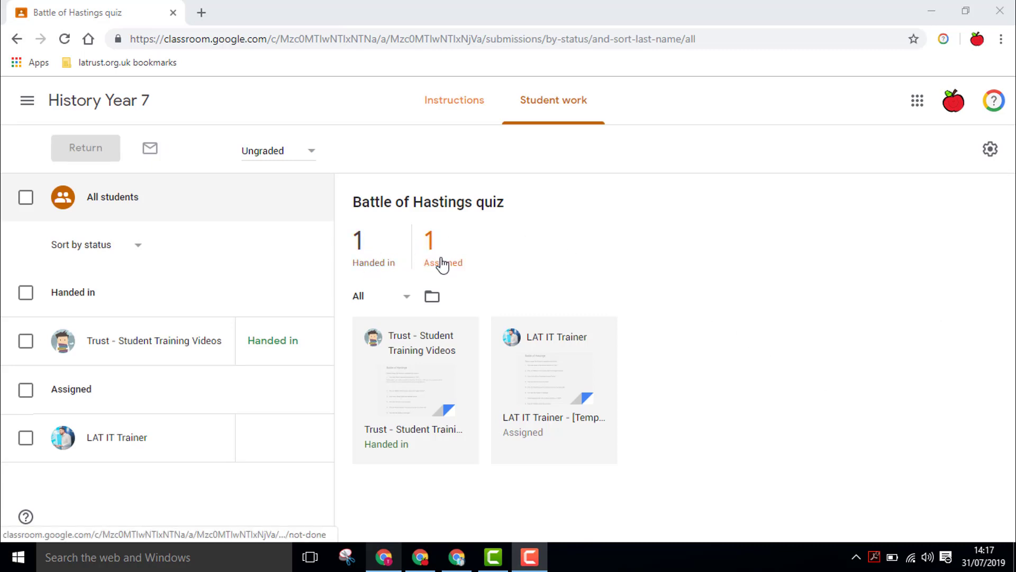
# Filter Student work to Handed in, showing only the Trust - Student Training Videos submission
pyautogui.click(380, 264)
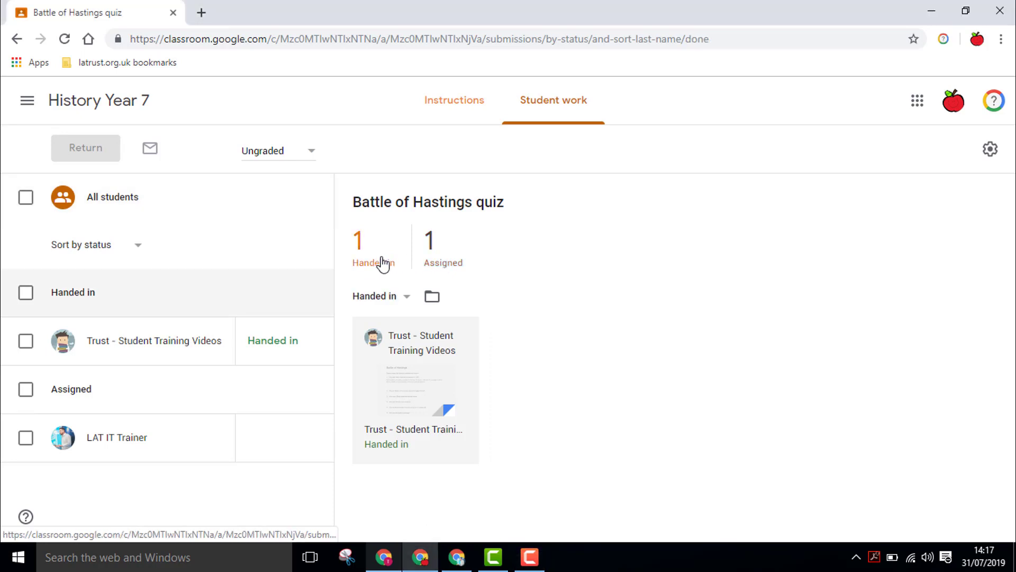